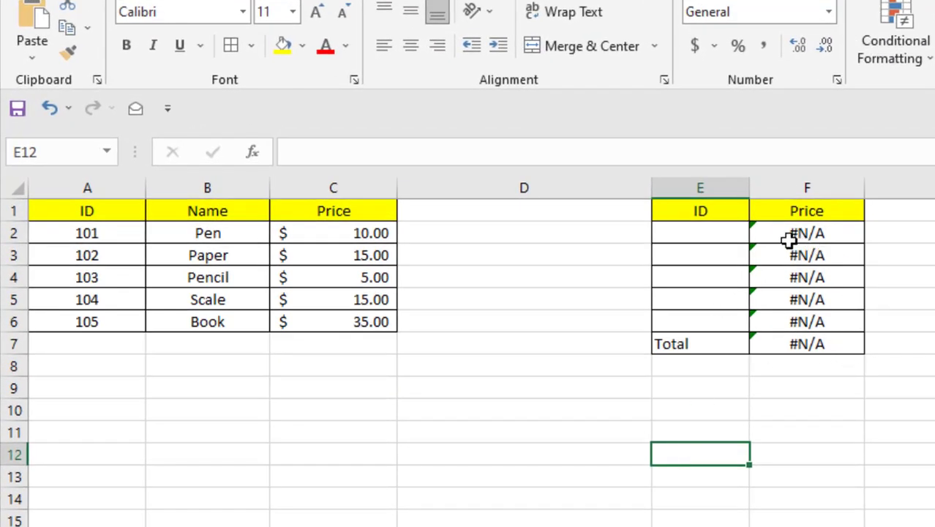
Step: Inspect the Price column's lookup formulas and the SUM formula behind the Total
{"action": "left_click", "coordinate": [814, 236]}
{"action": "key", "text": "Down"}
{"action": "key", "text": "Down"}
{"action": "key", "text": "Down"}
{"action": "key", "text": "Down"}
{"action": "key", "text": "Down"}
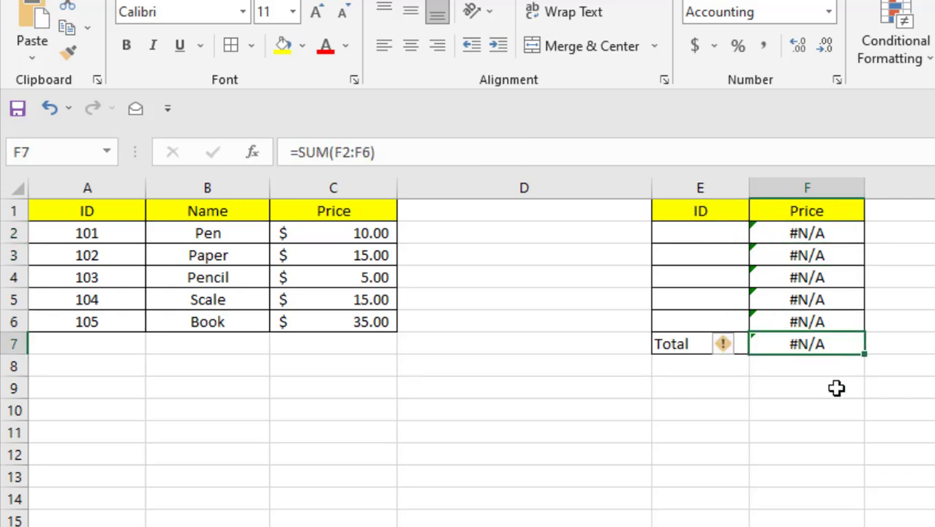
{"action": "left_click", "coordinate": [836, 388]}
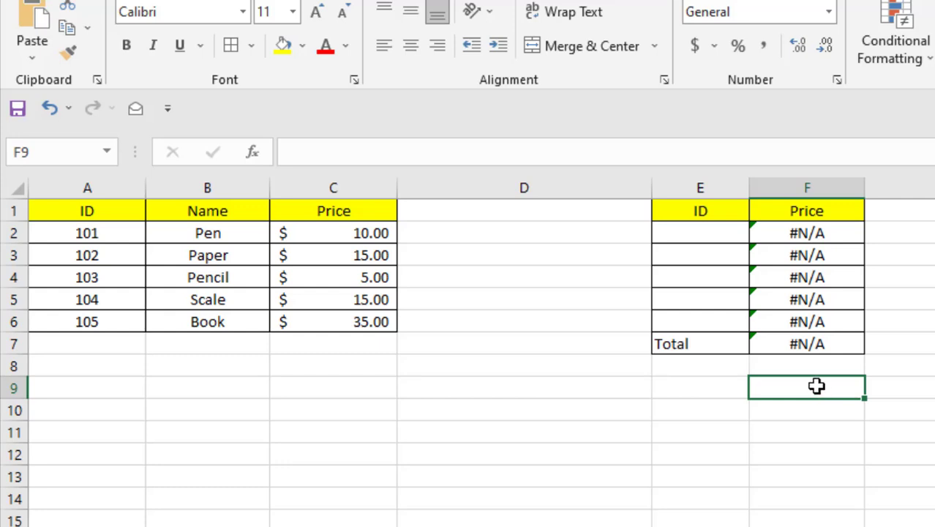
{"action": "left_click", "coordinate": [705, 345]}
{"action": "left_click", "coordinate": [782, 347]}
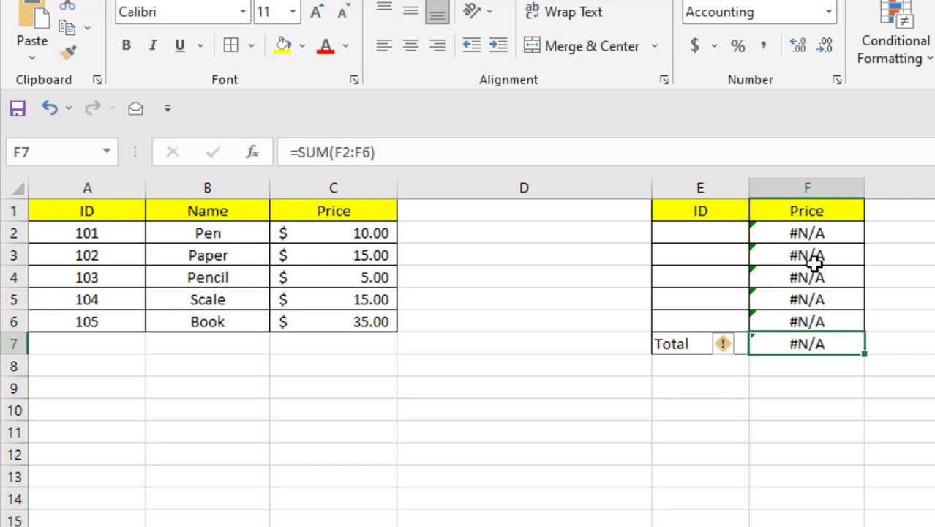
{"action": "left_click_drag", "start_coordinate": [801, 234], "coordinate": [805, 313]}
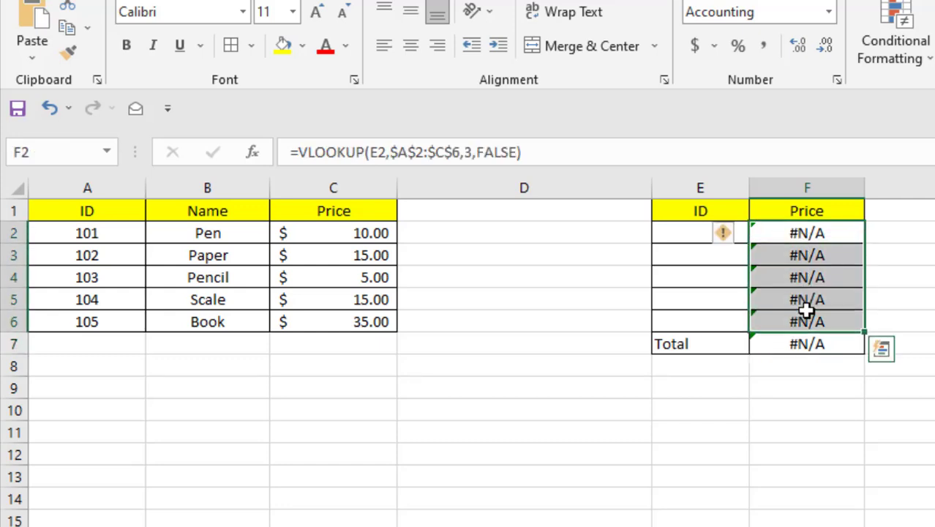
{"action": "left_click", "coordinate": [896, 277]}
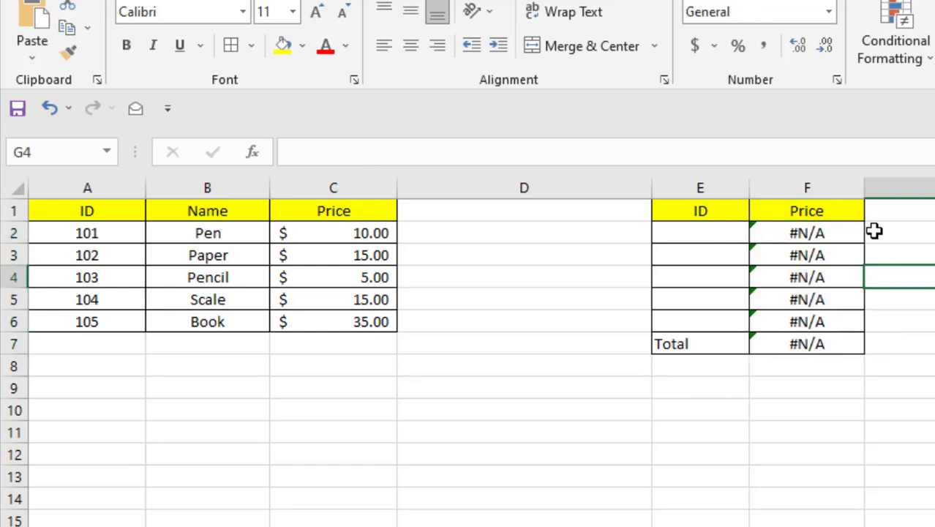
{"action": "left_click", "coordinate": [832, 348]}
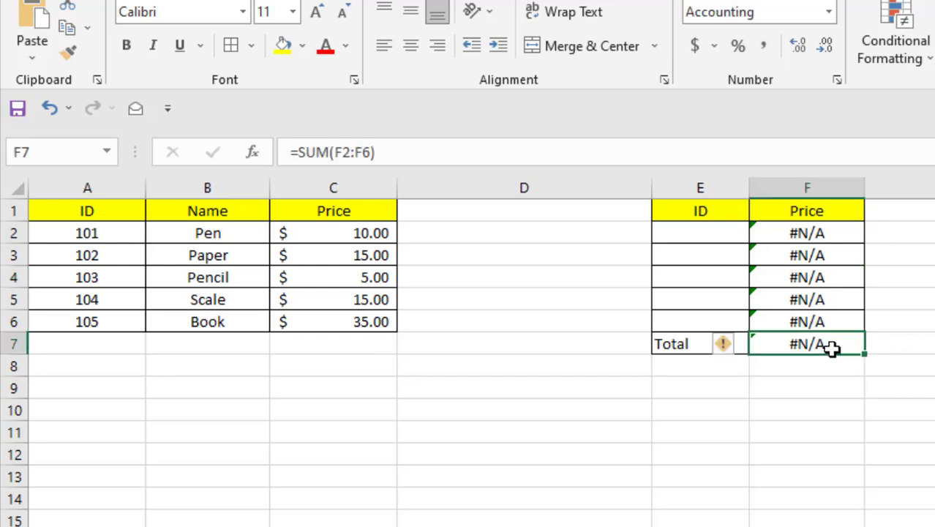
{"action": "left_click", "coordinate": [833, 386]}
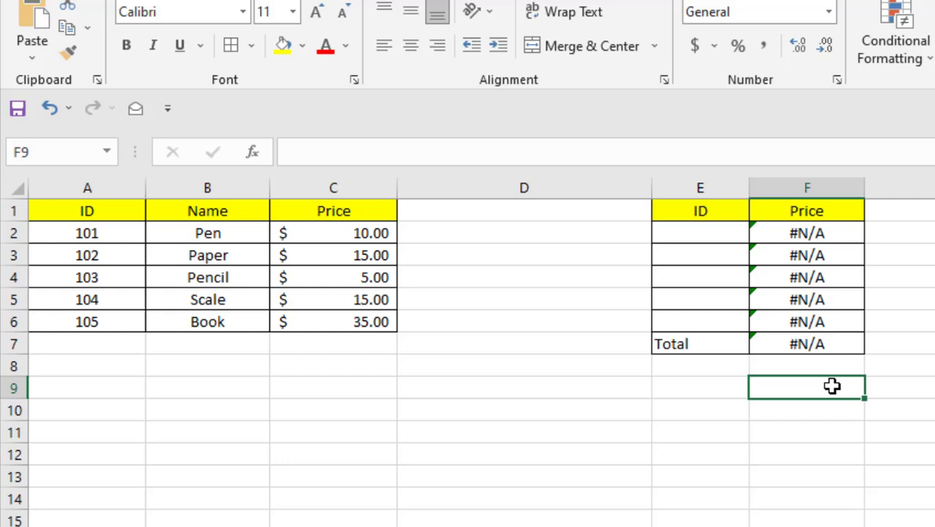
Step: Compare F2's VLOOKUP with the empty ID cells, then recheck the F2:F6 Prices and Total SUM
{"action": "left_click", "coordinate": [813, 232]}
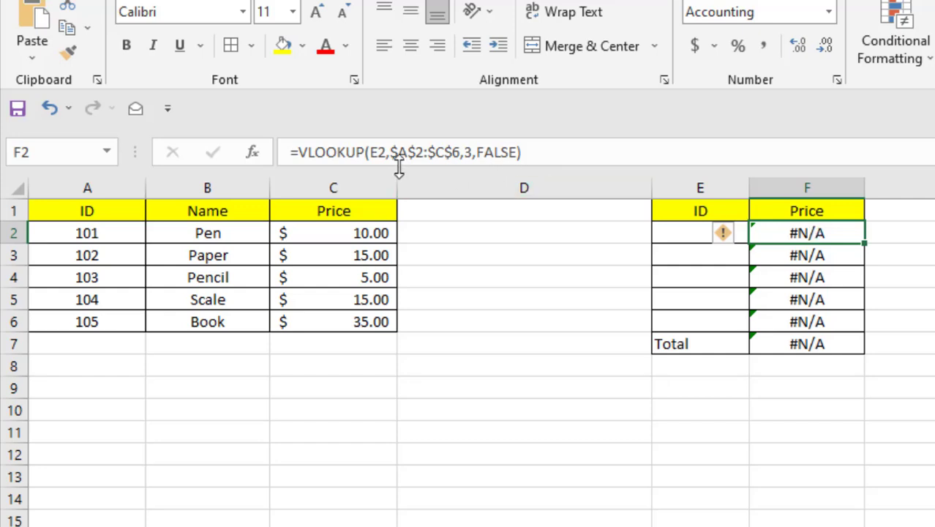
{"action": "left_click", "coordinate": [693, 240]}
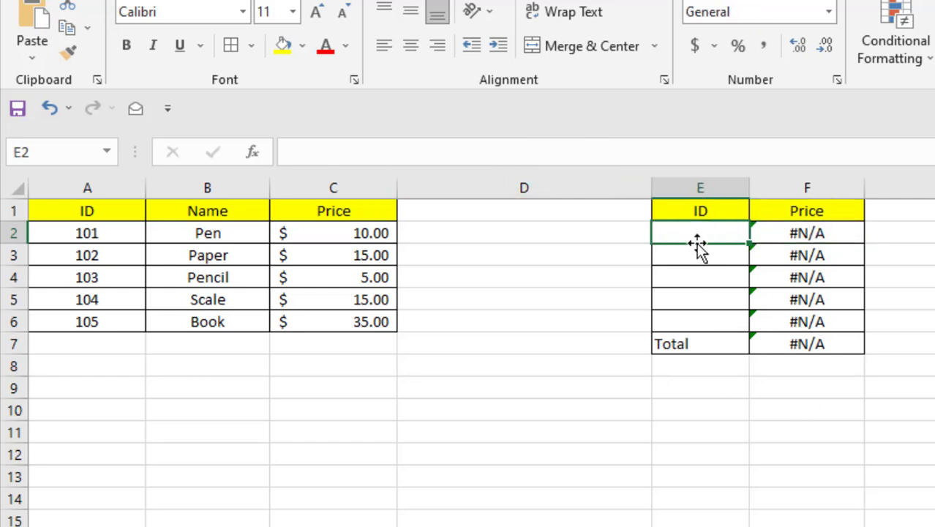
{"action": "key", "text": "Return"}
{"action": "left_click", "coordinate": [697, 235]}
{"action": "left_click_drag", "start_coordinate": [803, 234], "coordinate": [799, 312]}
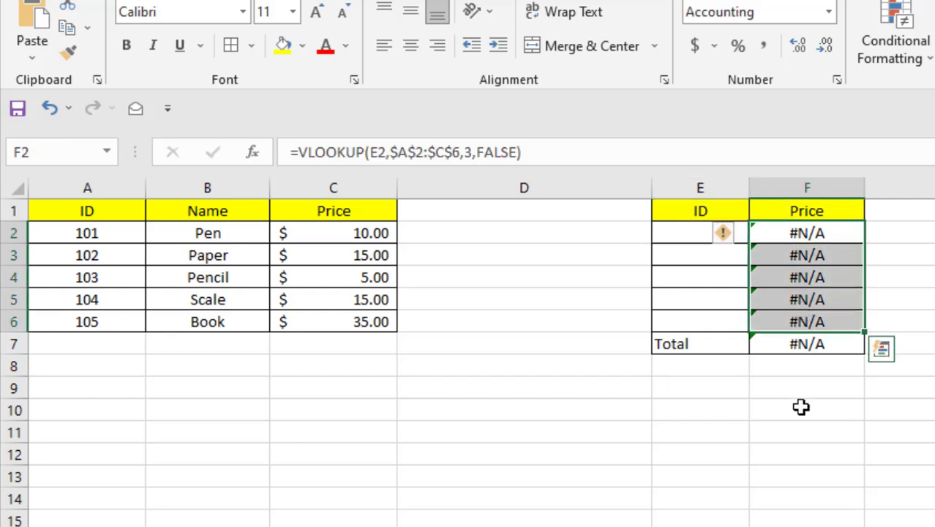
{"action": "left_click", "coordinate": [711, 359]}
{"action": "left_click", "coordinate": [773, 344]}
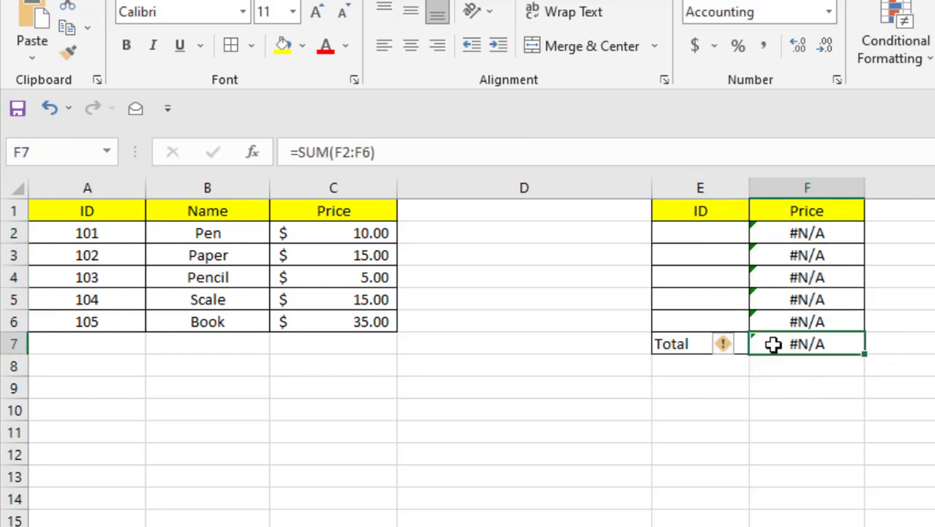
{"action": "left_click_drag", "start_coordinate": [810, 237], "coordinate": [811, 314]}
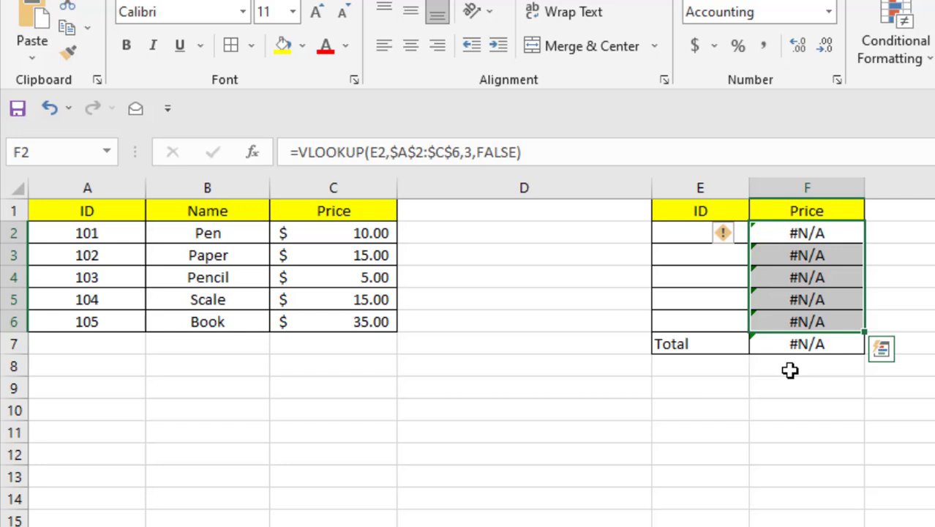
{"action": "left_click", "coordinate": [771, 347]}
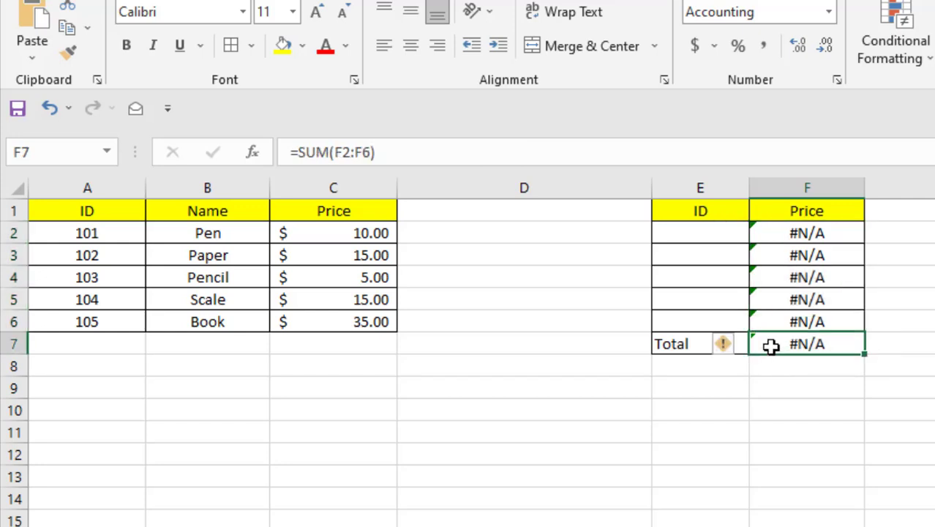
{"action": "left_click", "coordinate": [697, 250]}
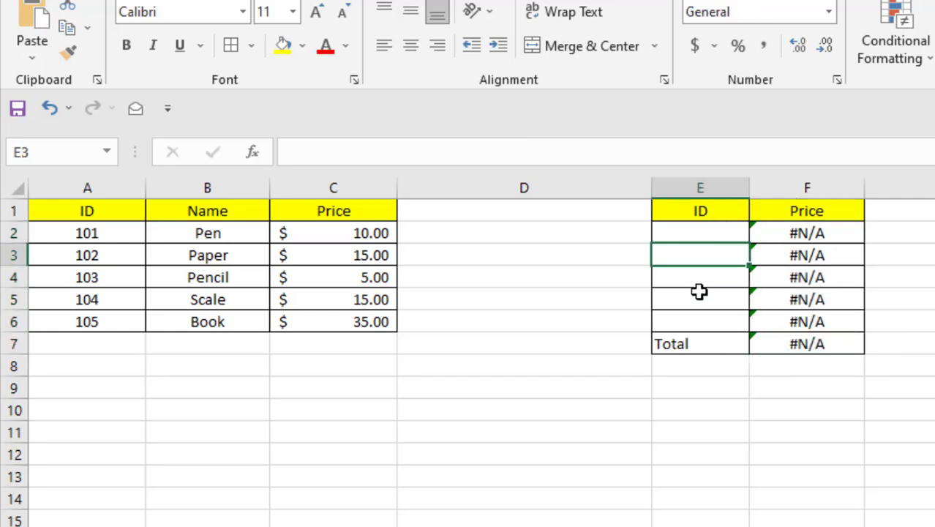
Step: Enter ID 101 in E2 so F2 looks up its price, and check whether the Total calculates
{"action": "left_click", "coordinate": [699, 217]}
{"action": "left_click", "coordinate": [706, 233]}
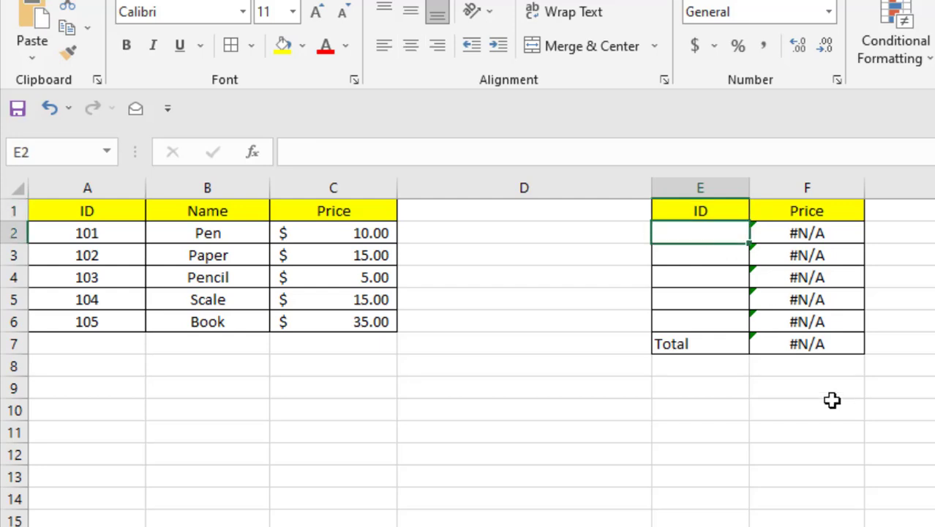
{"action": "type", "text": "101"}
{"action": "left_click", "coordinate": [832, 401]}
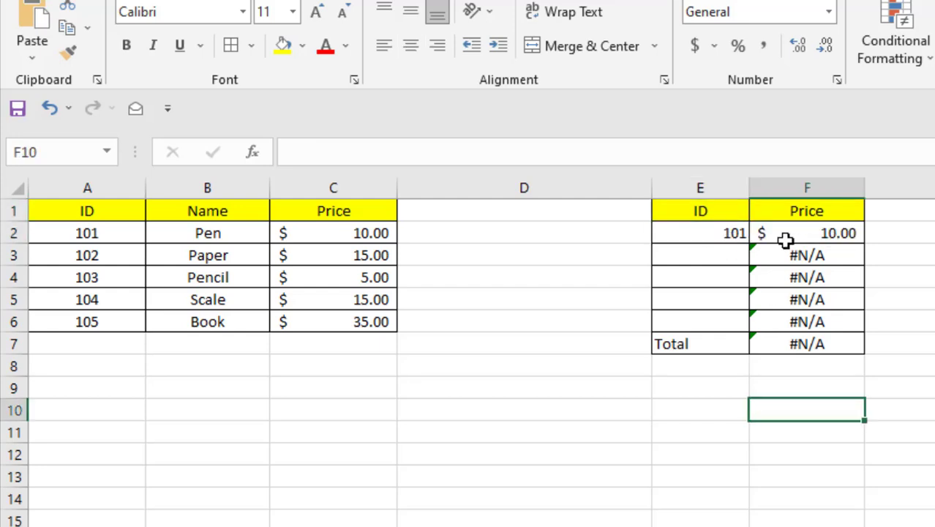
{"action": "left_click", "coordinate": [772, 346]}
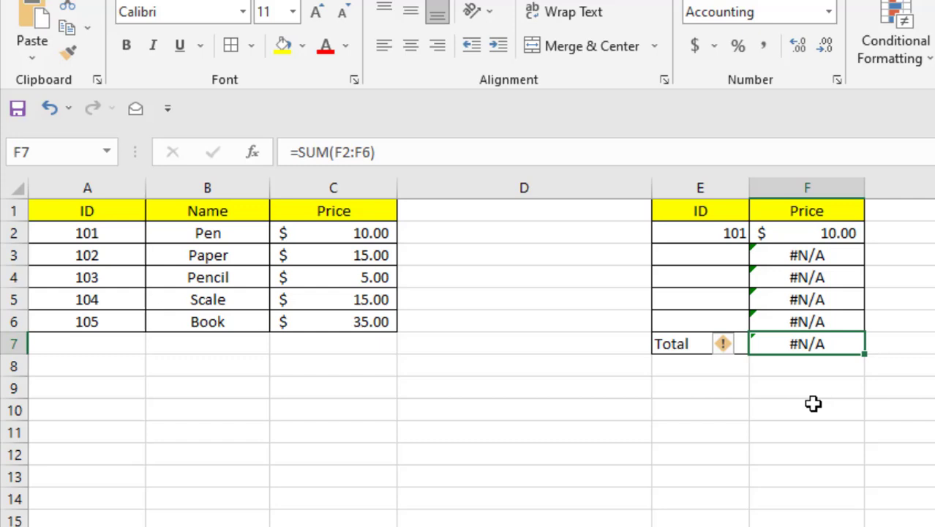
{"action": "left_click_drag", "start_coordinate": [832, 257], "coordinate": [833, 320]}
{"action": "left_click", "coordinate": [855, 427]}
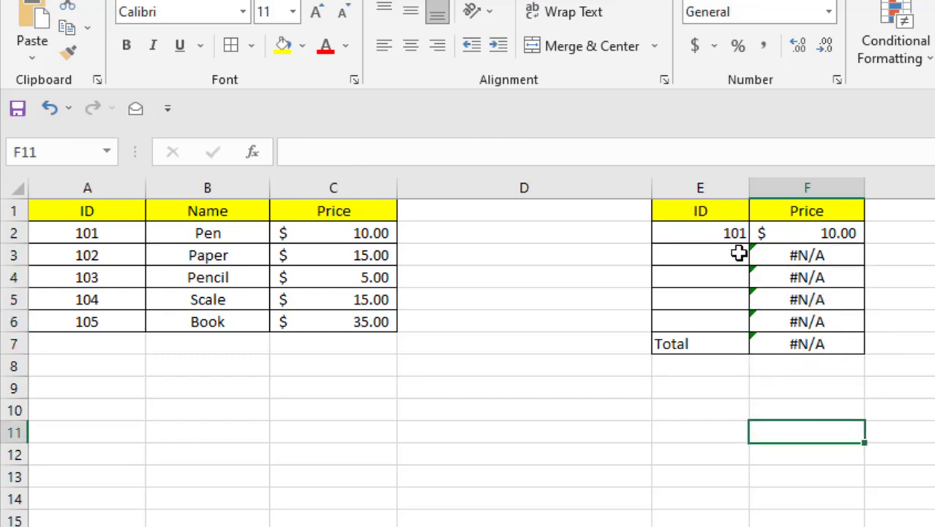
Step: Enter ID 102 in E3, check F7's SUM, then delete the IDs from E2:E3
{"action": "left_click", "coordinate": [743, 256]}
{"action": "type", "text": "102"}
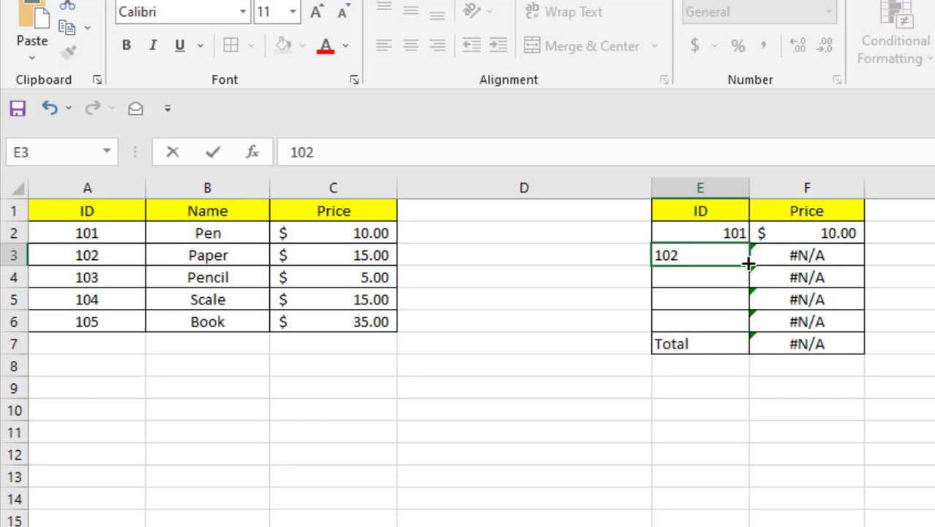
{"action": "key", "text": "Return"}
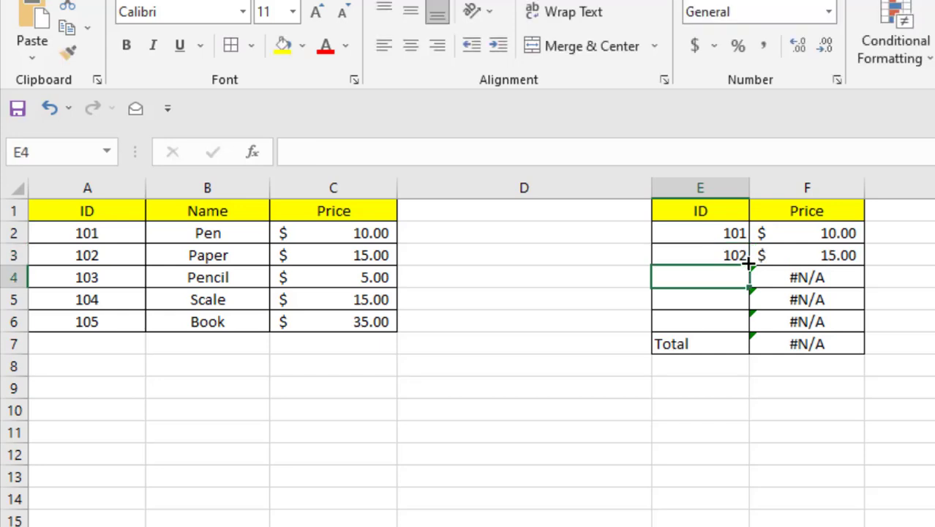
{"action": "left_click", "coordinate": [814, 346]}
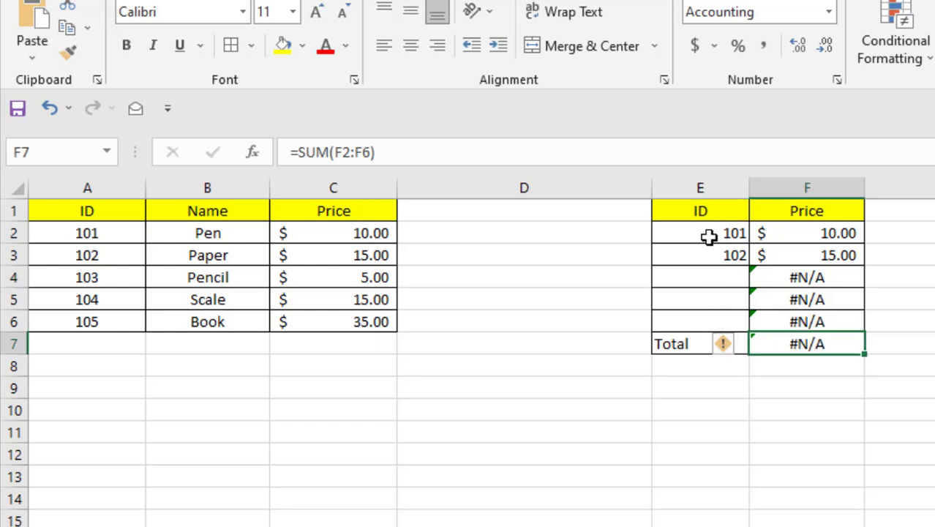
{"action": "left_click_drag", "start_coordinate": [711, 234], "coordinate": [711, 253]}
{"action": "key", "text": "Delete"}
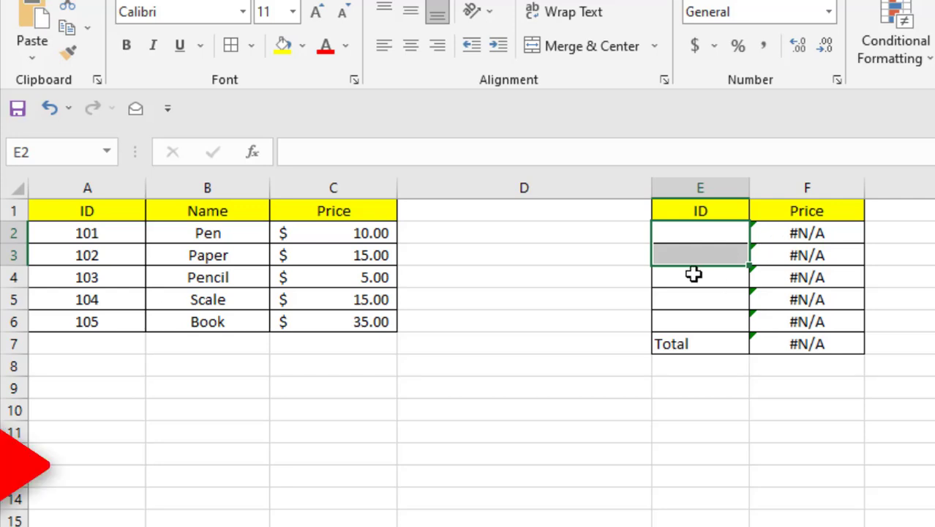
Step: Change F2 to =IFNA(VLOOKUP(E2,$A$2:$C$6,3,FALSE),0) so it shows $ - instead of #N/A
{"action": "left_click", "coordinate": [768, 236]}
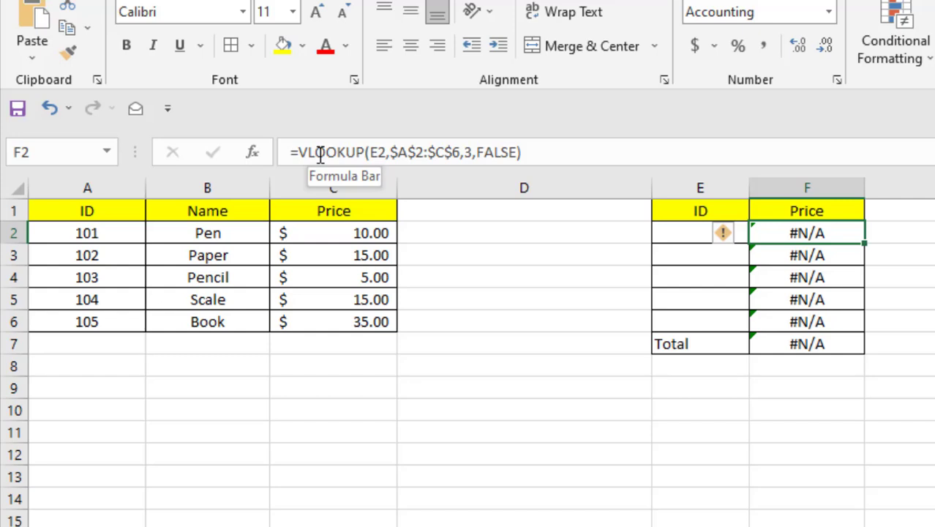
{"action": "left_click", "coordinate": [297, 152]}
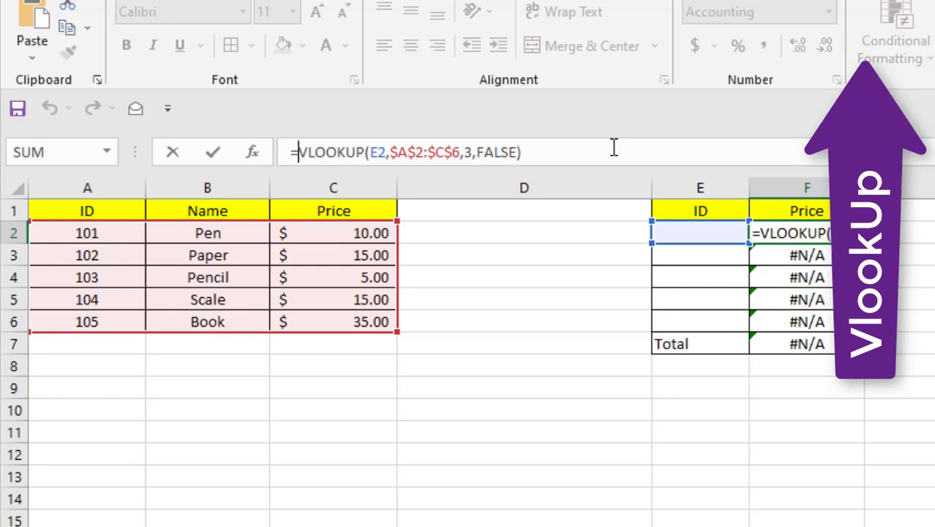
{"action": "type", "text": "If"}
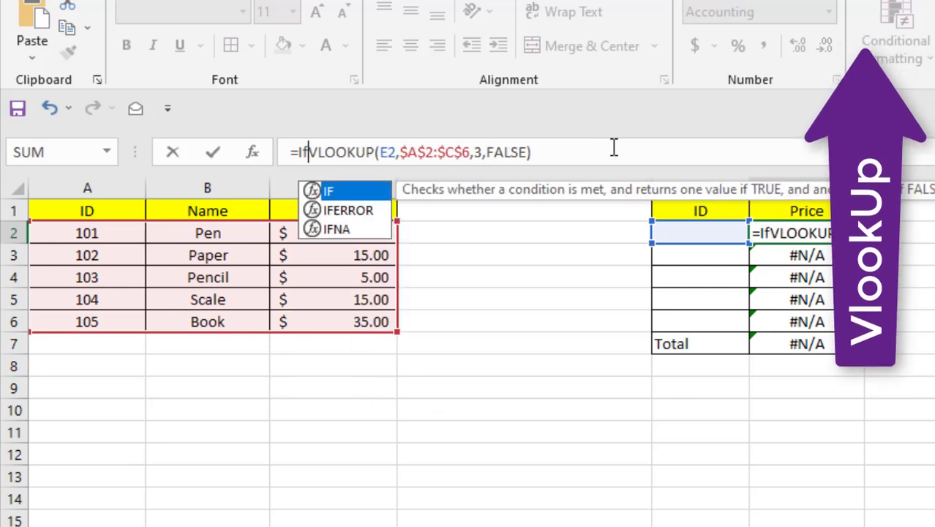
{"action": "double_click", "coordinate": [331, 230]}
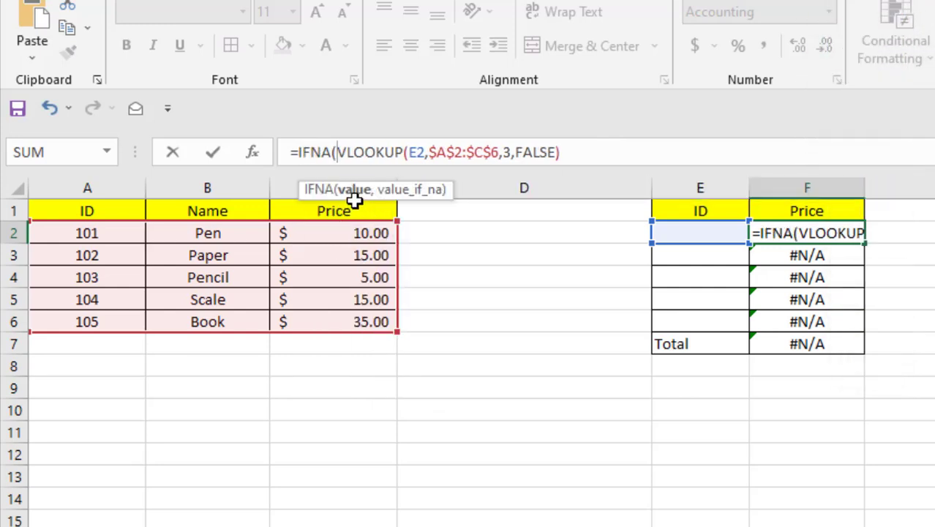
{"action": "left_click_drag", "start_coordinate": [339, 157], "coordinate": [571, 150]}
{"action": "left_click", "coordinate": [571, 150]}
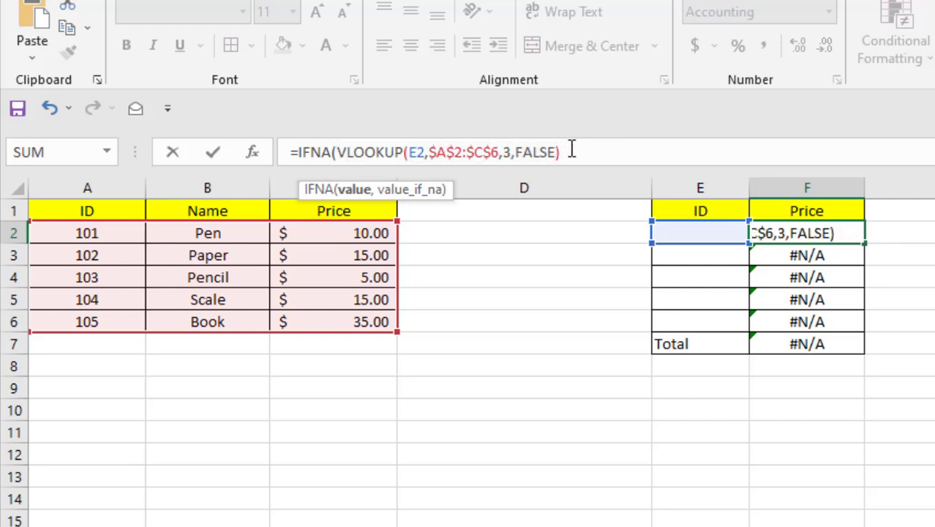
{"action": "type", "text": ","}
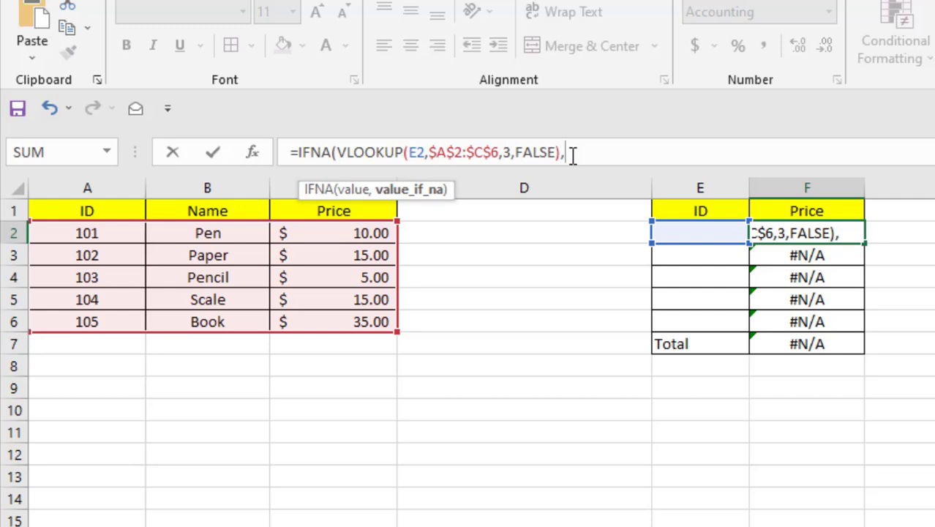
{"action": "type", "text": "0)"}
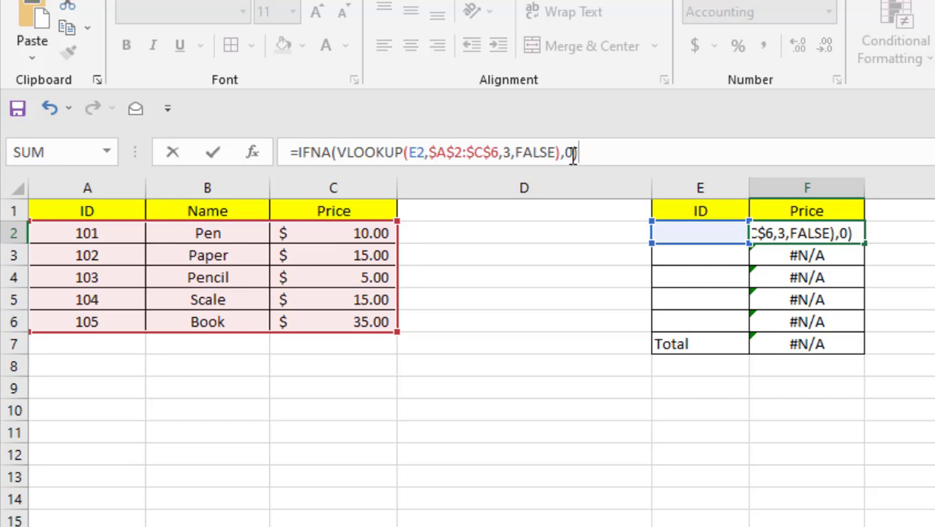
{"action": "key", "text": "Return"}
Step: Fill F2's IFNA formula down through F6 and check the Total's SUM formula in F7
{"action": "left_click", "coordinate": [795, 228]}
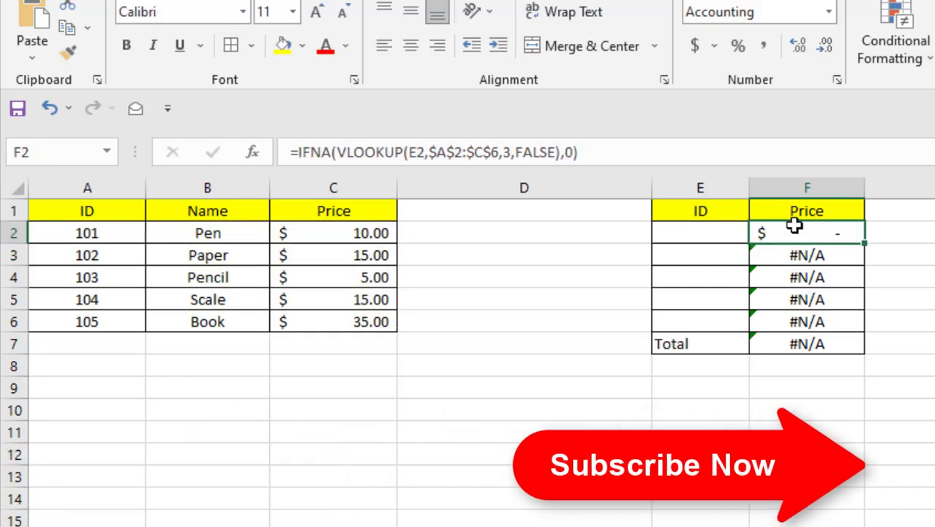
{"action": "left_click_drag", "start_coordinate": [862, 242], "coordinate": [860, 346]}
{"action": "left_click", "coordinate": [933, 417]}
{"action": "left_click", "coordinate": [731, 341]}
{"action": "left_click", "coordinate": [774, 345]}
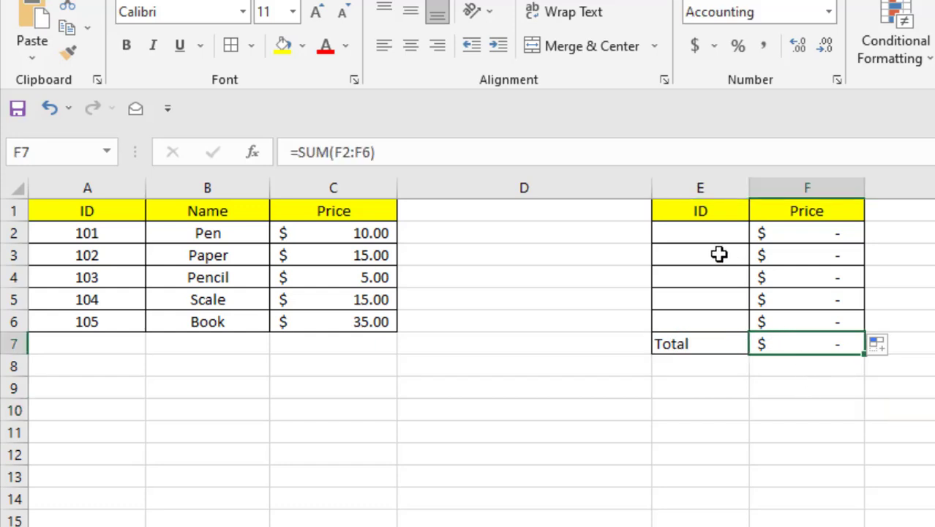
Step: Enter ID 101 in E2 so F2 and the Total show $10.00
{"action": "left_click", "coordinate": [706, 229]}
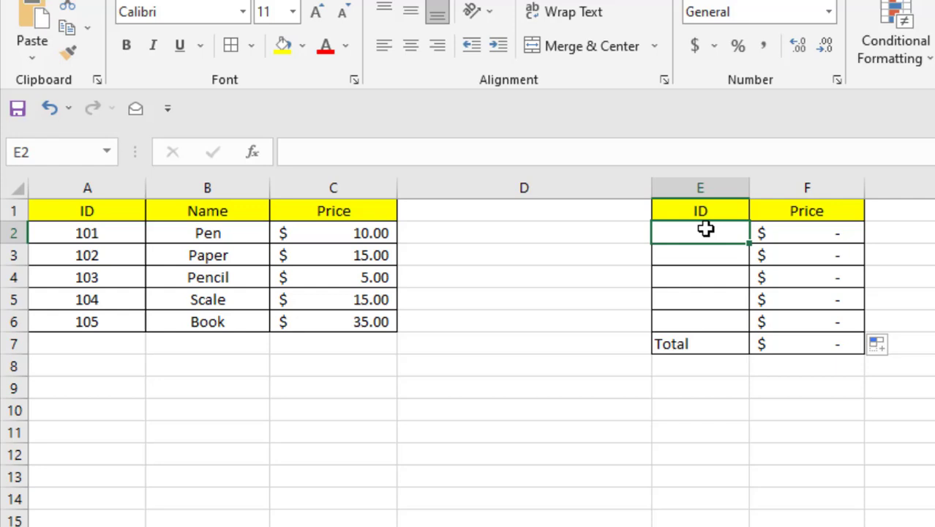
{"action": "type", "text": "101"}
{"action": "left_click", "coordinate": [805, 432]}
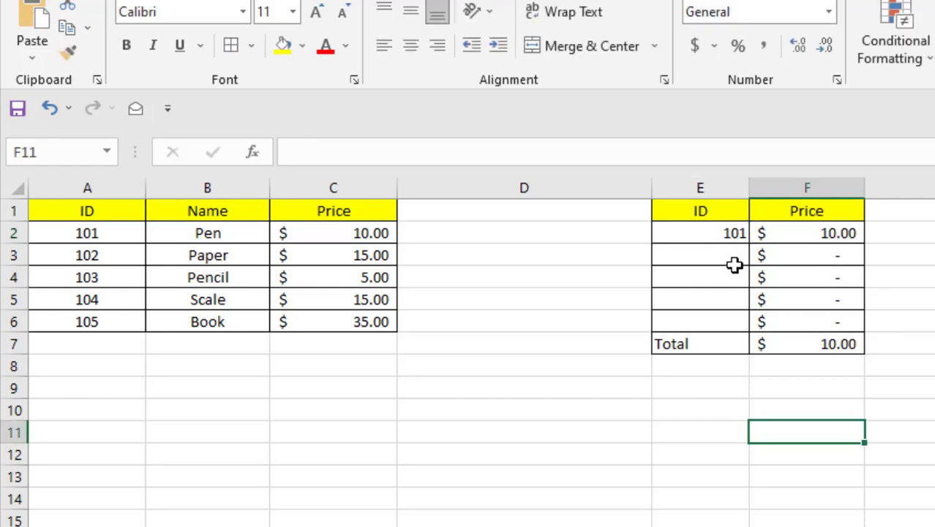
Step: In D11, type =IF and accept IFNA from the suggestions to start =IFNA(
{"action": "left_click", "coordinate": [524, 439]}
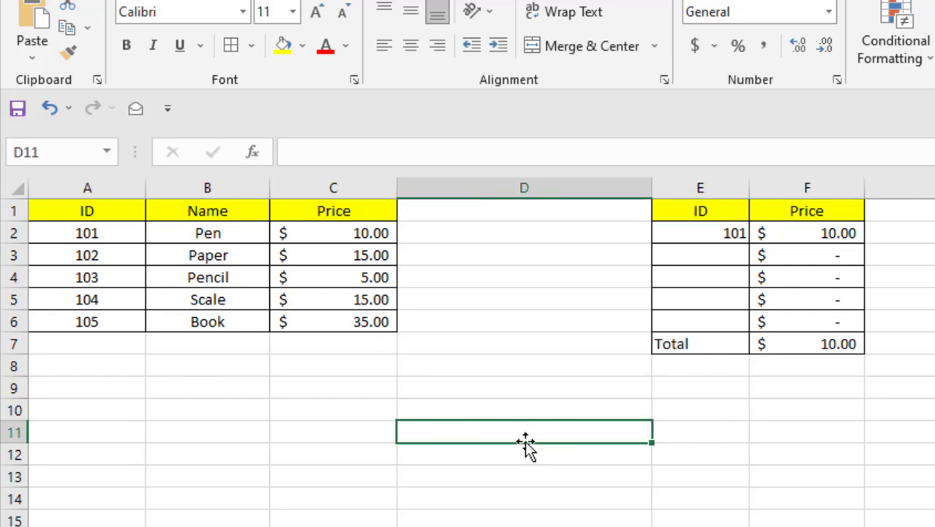
{"action": "type", "text": "=IF"}
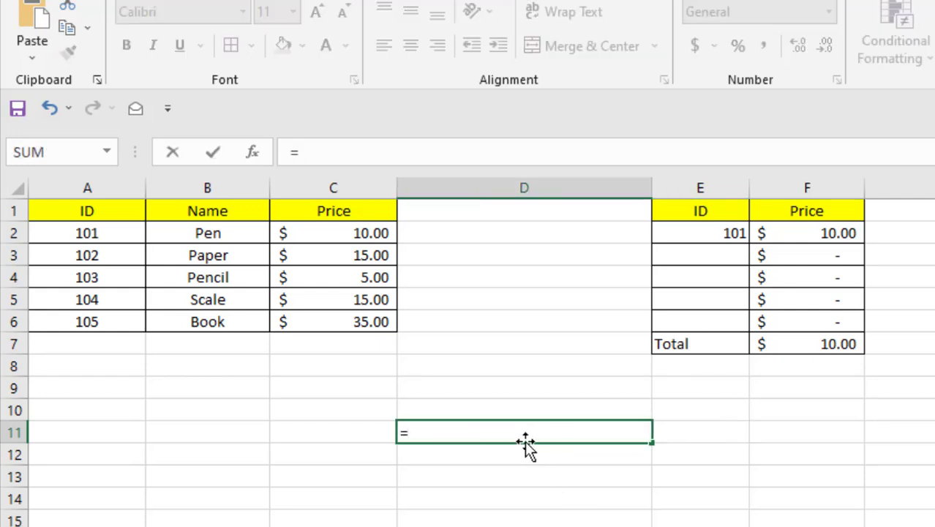
{"action": "left_click", "coordinate": [475, 498]}
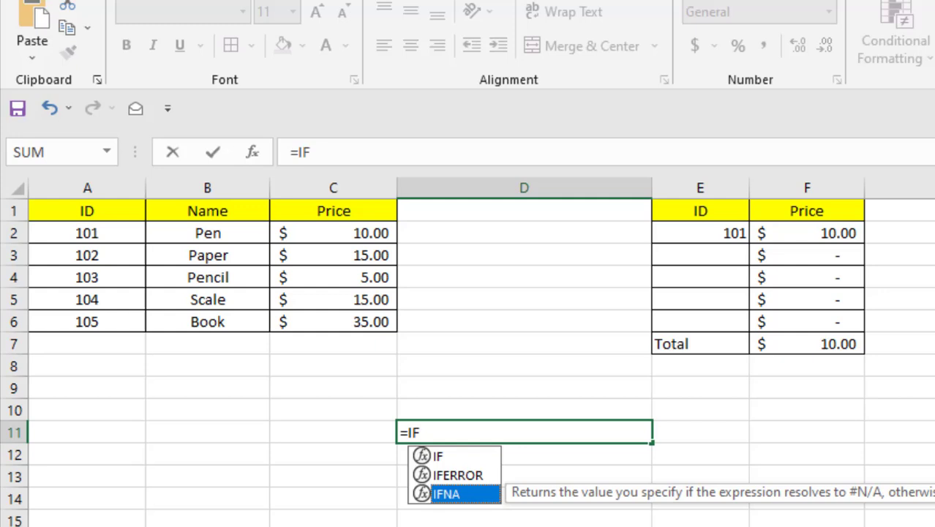
{"action": "key", "text": "Tab"}
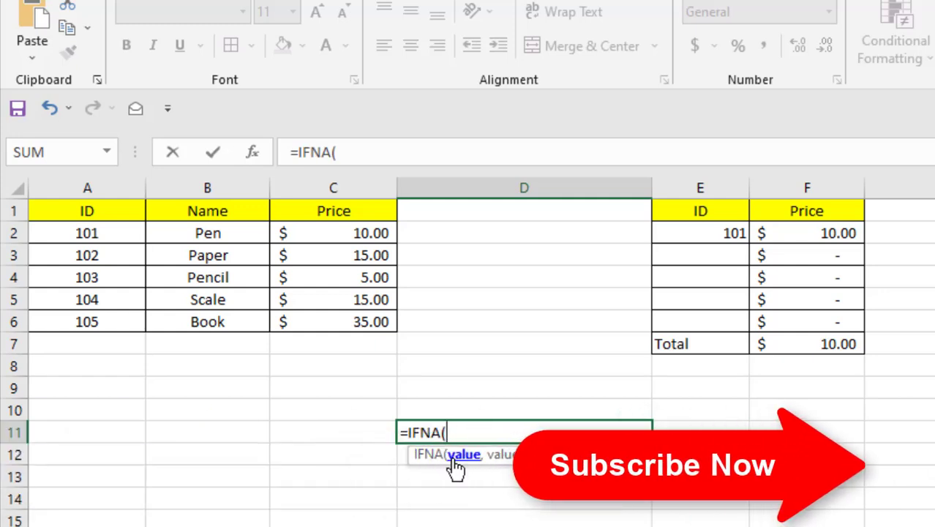